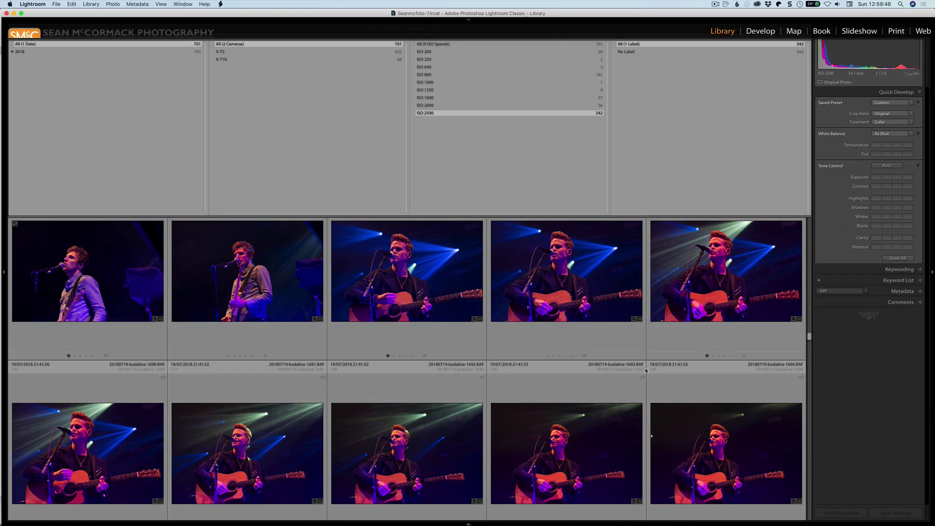
Filter the library by ISO 800, then ISO 1600, ending on the ISO 2500 photos
scroll(584, 385, down, 5)
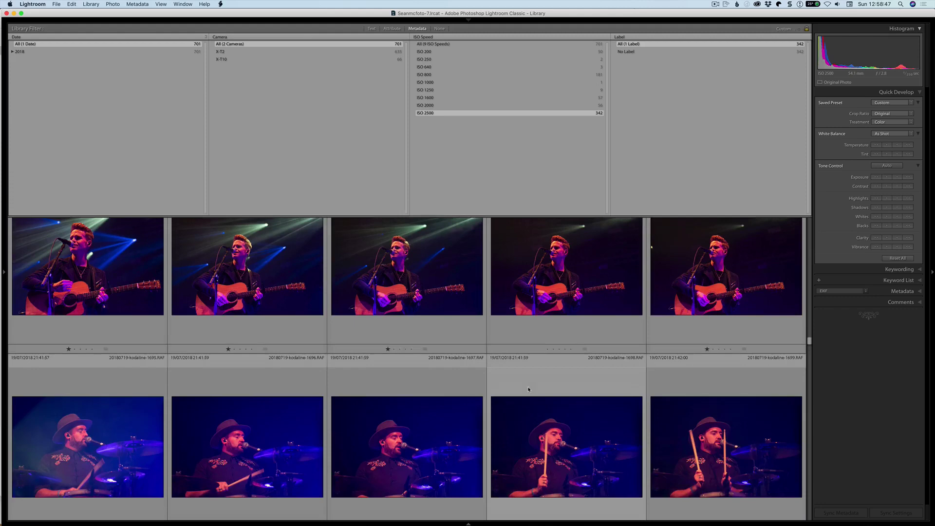
scroll(525, 398, up, 3)
scroll(525, 398, down, 5)
scroll(488, 317, up, 3)
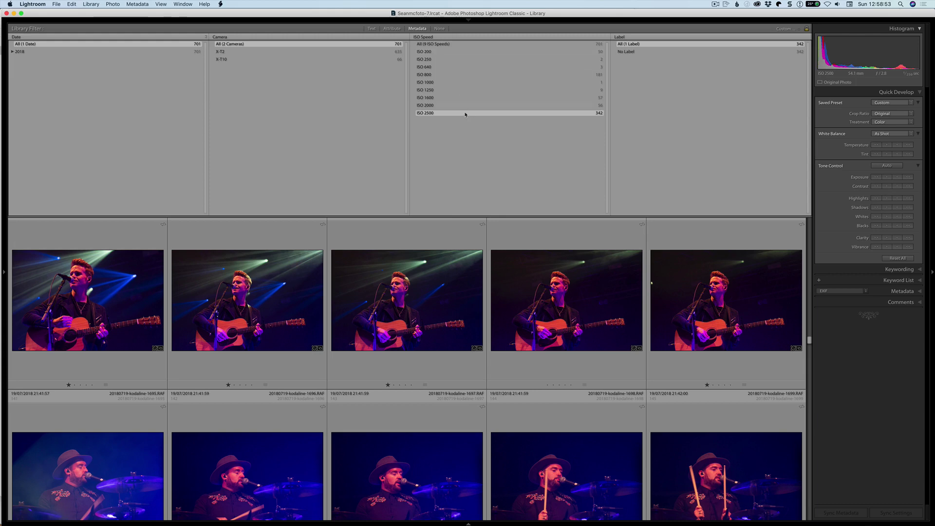
click(447, 75)
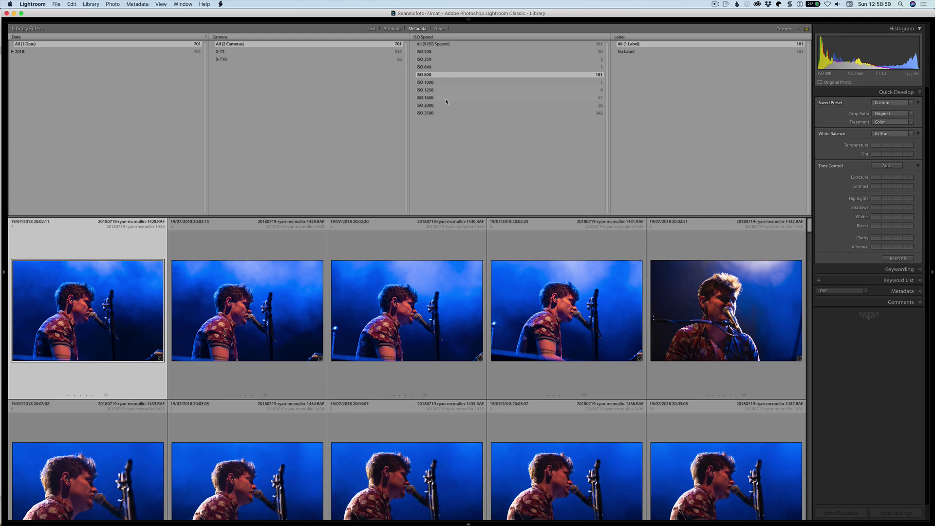
click(447, 99)
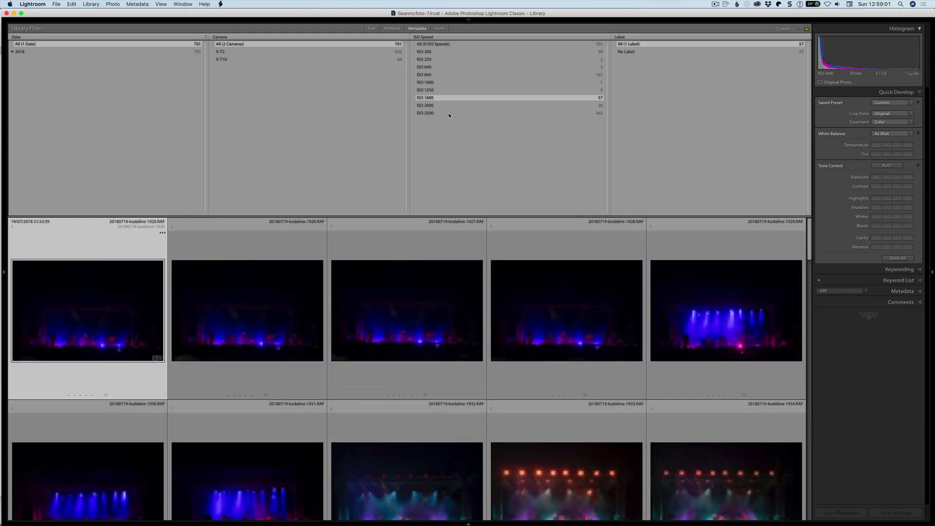
click(437, 114)
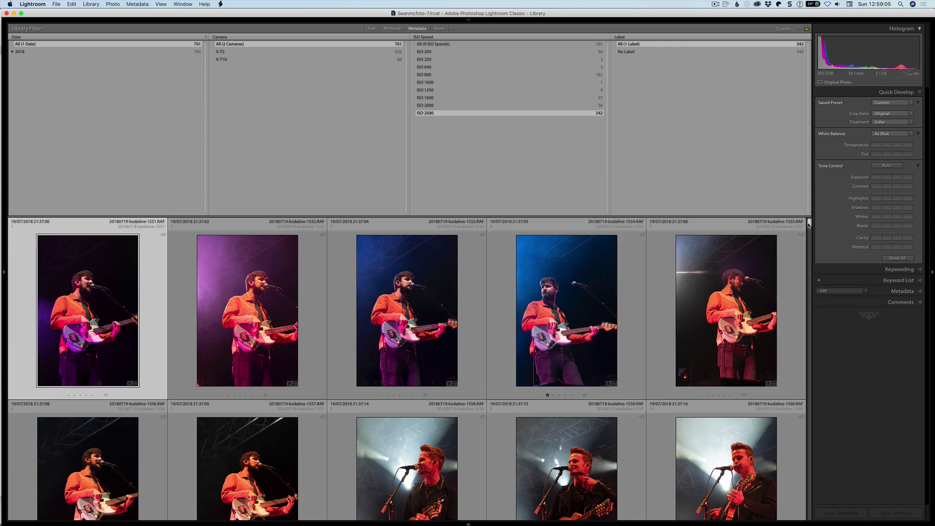
Open concert photo 1680 in the Develop module with the left Presets panel collapsed
drag(808, 224, 793, 331)
scroll(793, 330, down, 3)
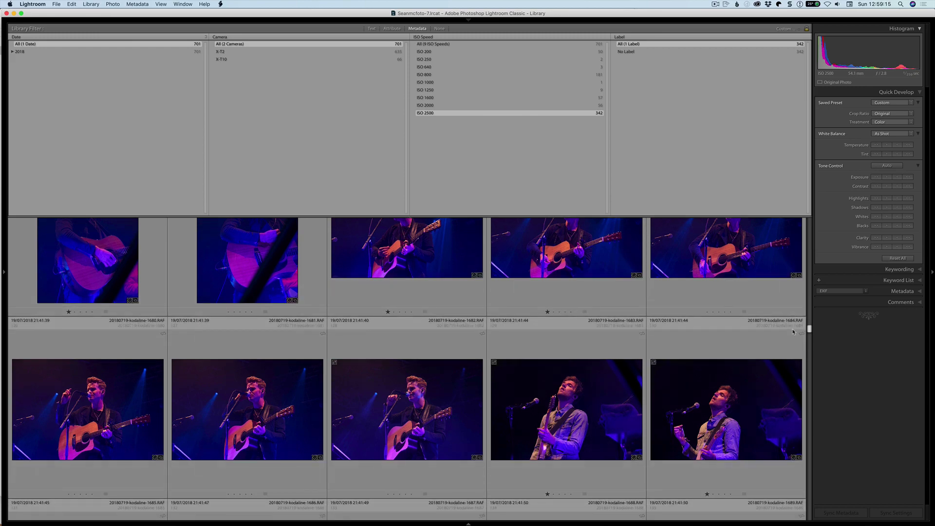
scroll(793, 331, down, 1)
scroll(796, 331, up, 3)
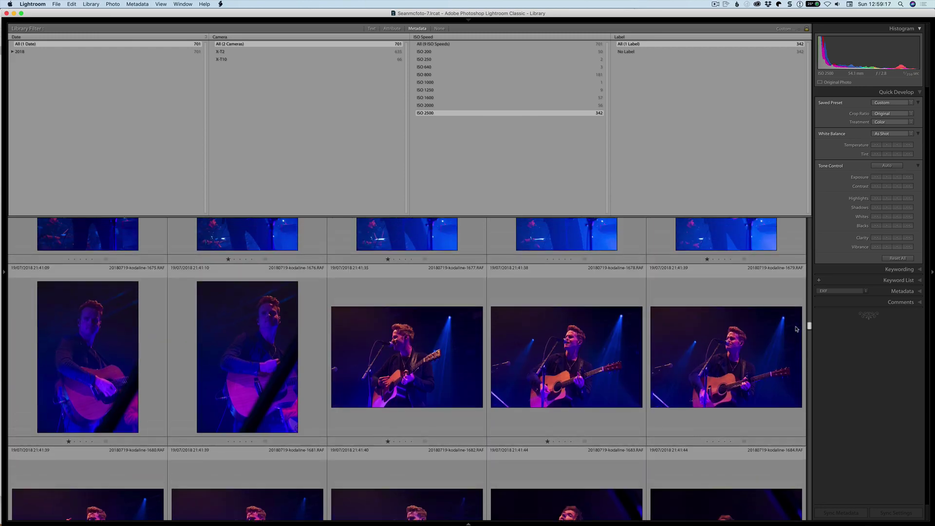
scroll(796, 329, down, 1)
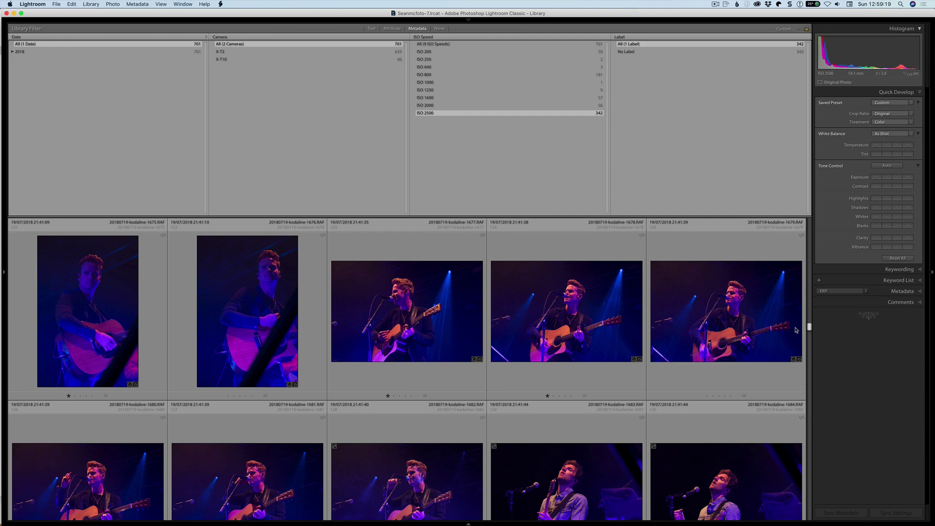
double_click(91, 473)
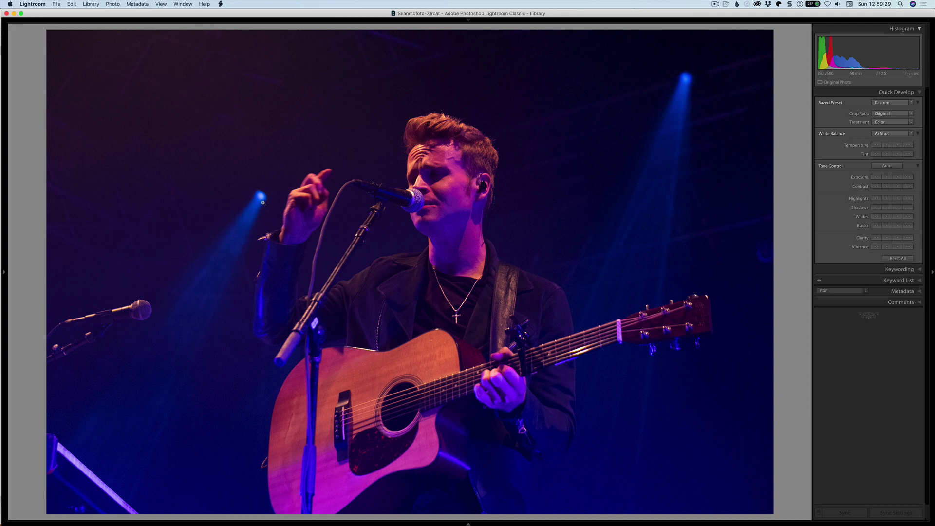
key(d)
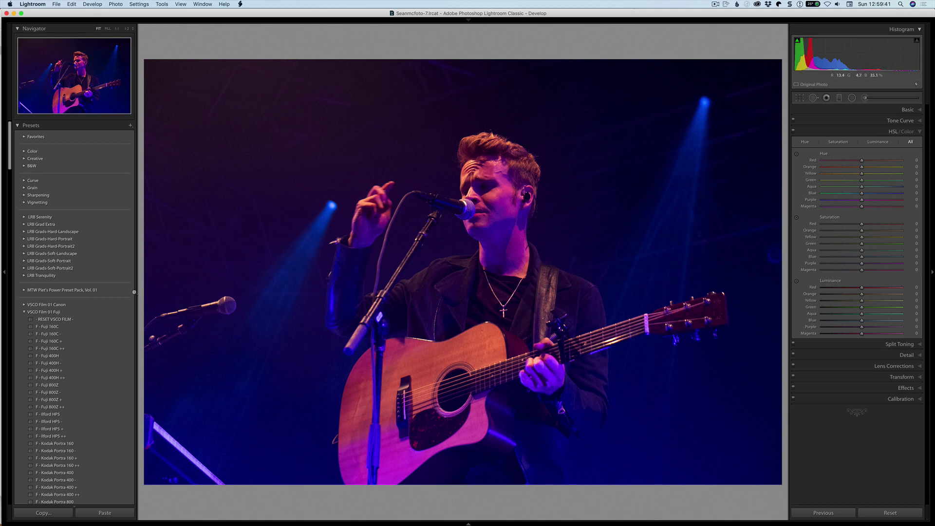
click(4, 275)
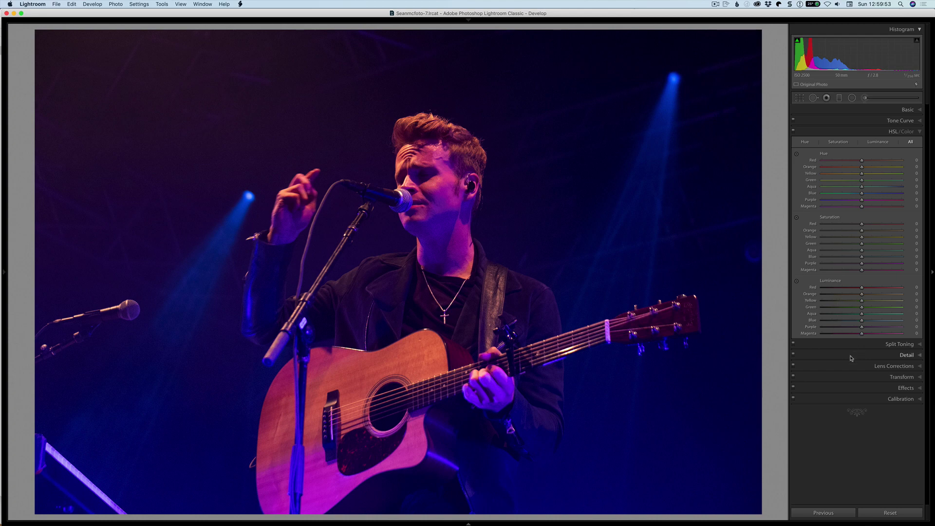
In the Detail panel, adjust Smoothness and set noise reduction Luminance 49, Contrast 65, checking the zoomed photo
click(887, 357)
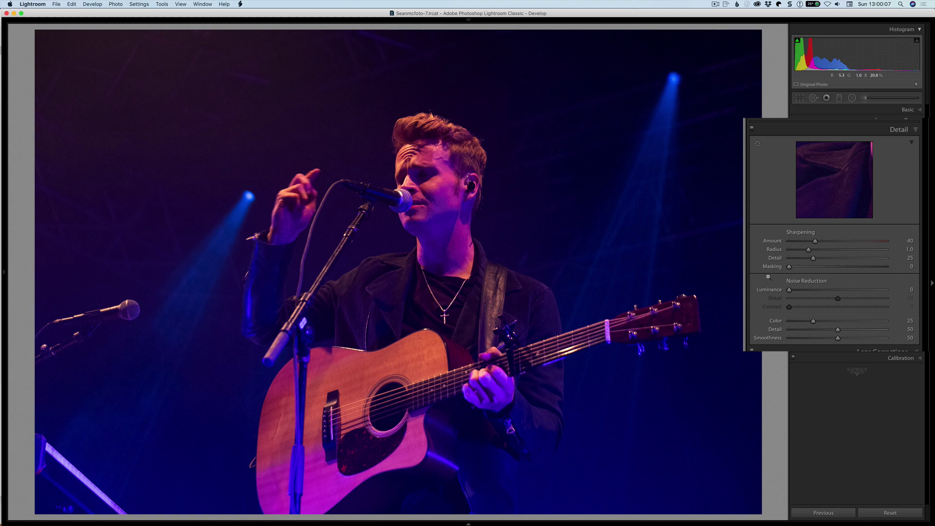
drag(837, 340, 871, 345)
click(248, 204)
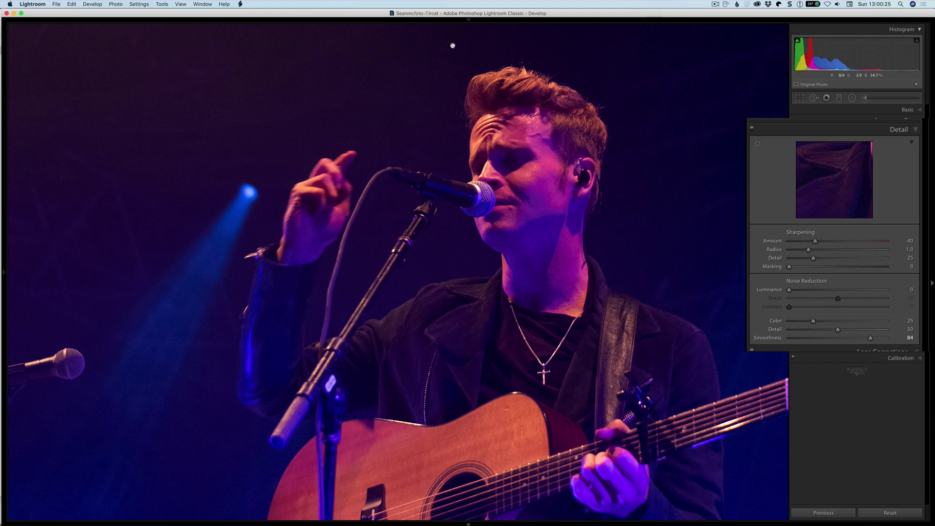
drag(794, 290, 899, 291)
drag(886, 291, 837, 294)
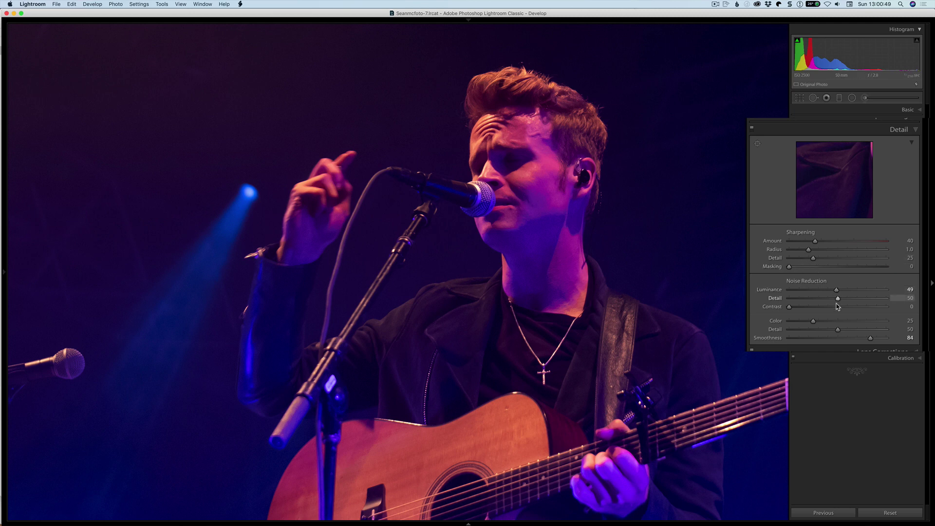
drag(789, 307, 860, 298)
Set sharpening Masking 42 and Amount 46, then switch the Detail adjustments off to compare
drag(789, 267, 828, 273)
drag(815, 242, 819, 242)
click(752, 129)
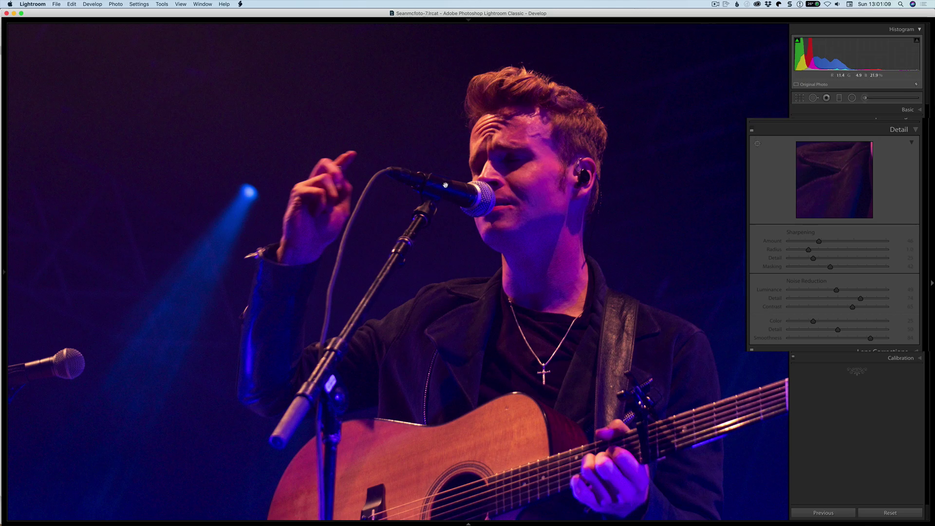
click(751, 132)
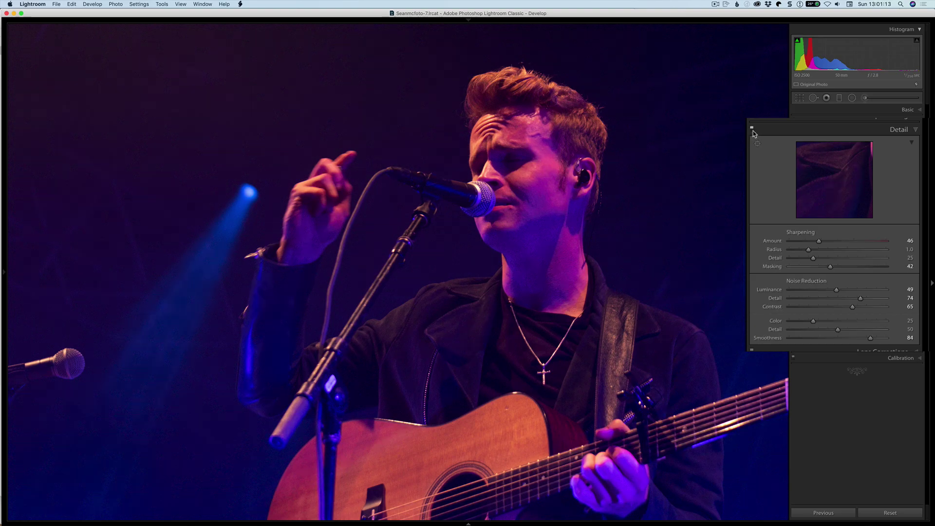
click(752, 130)
click(753, 131)
click(752, 131)
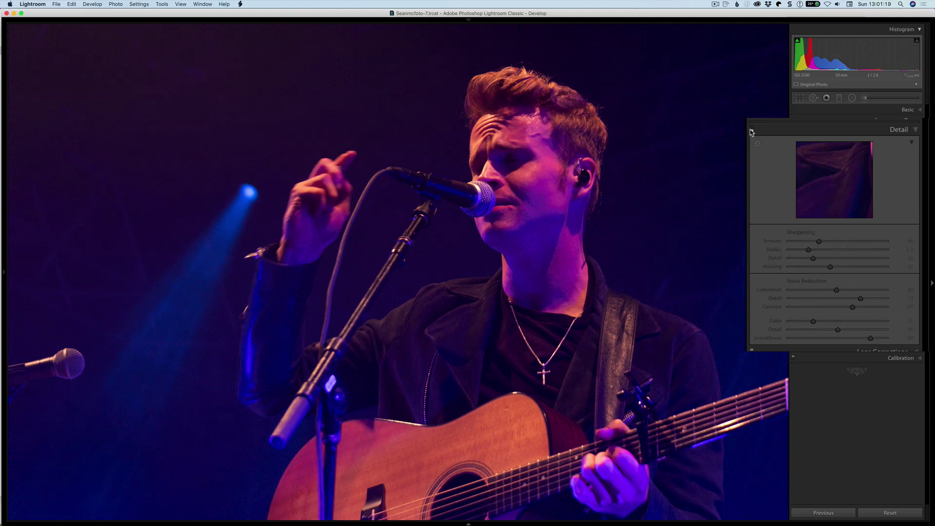
click(751, 130)
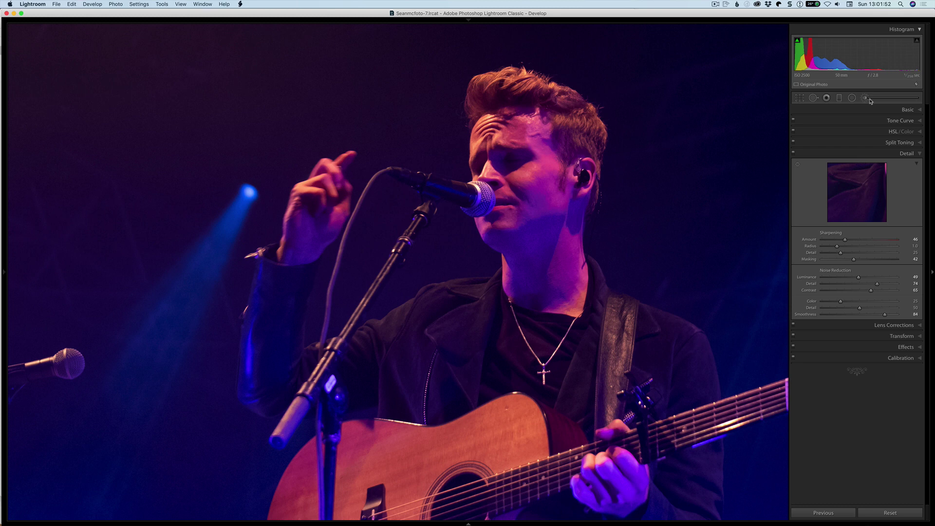
In the Basic panel, try Camera CLASSIC CHROME, then settle on the Camera PROVIA/Standard profile
click(909, 110)
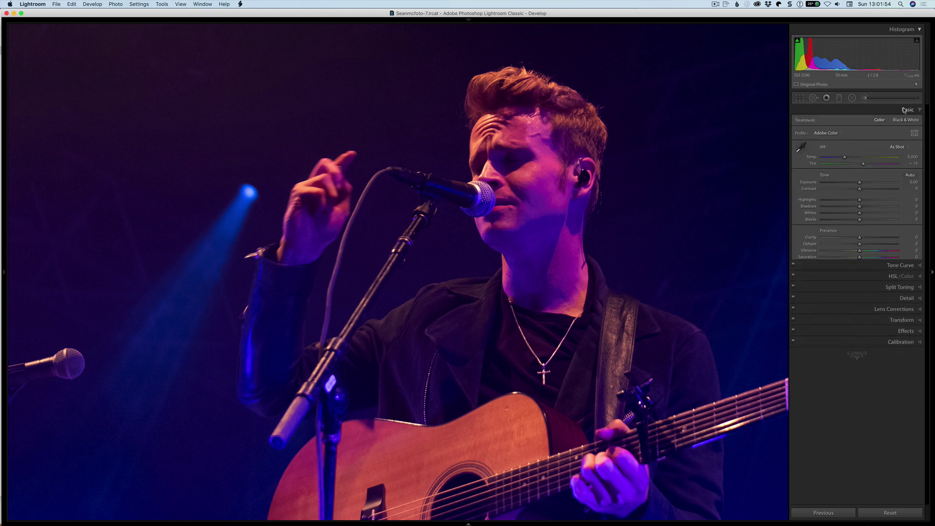
click(829, 133)
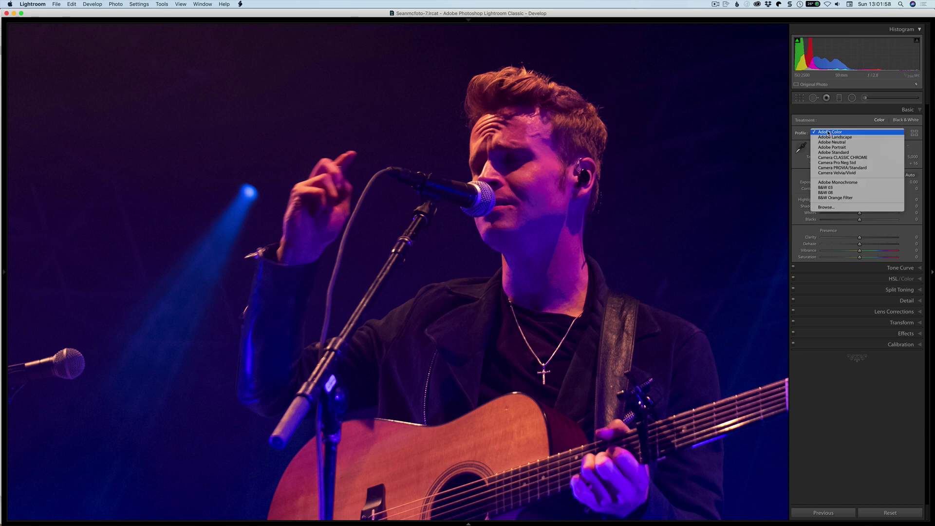
click(841, 158)
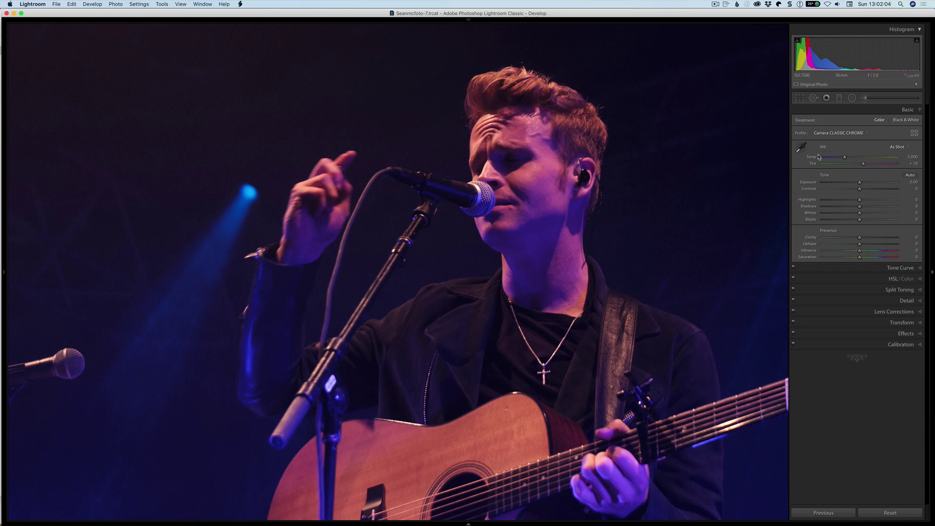
click(834, 134)
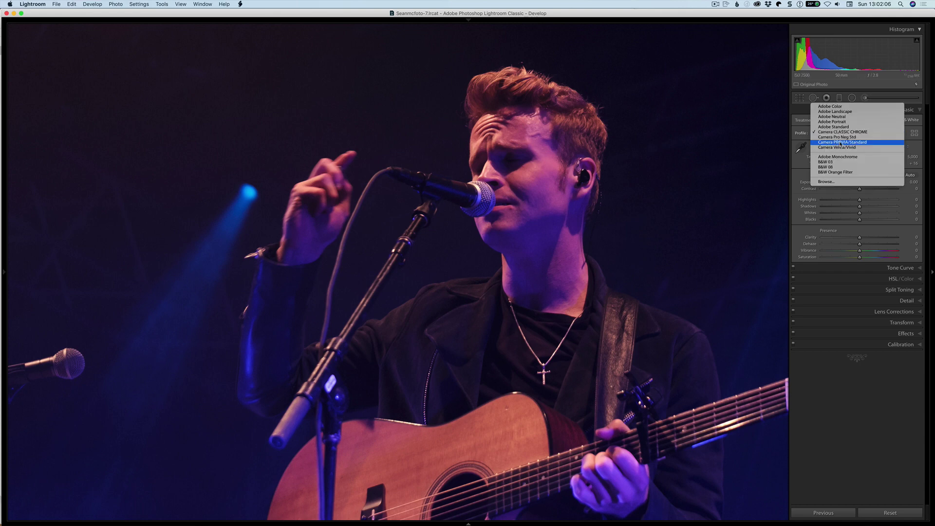
click(843, 143)
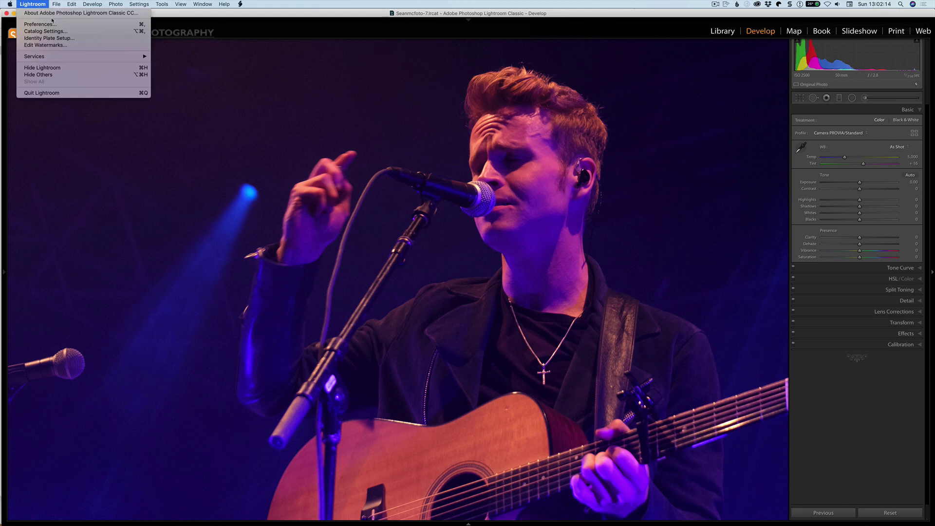
Leave 'Make defaults specific to camera ISO setting' checked in Presets preferences and close them
click(52, 24)
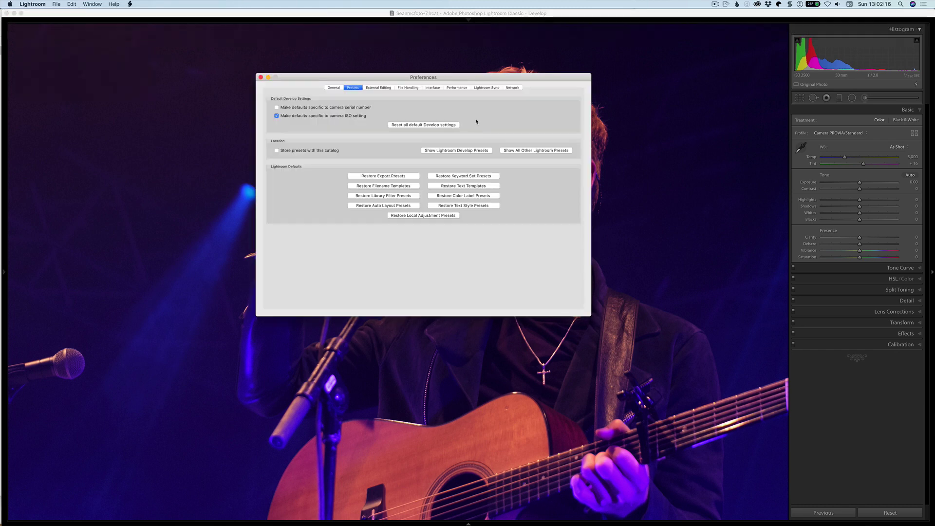
click(277, 116)
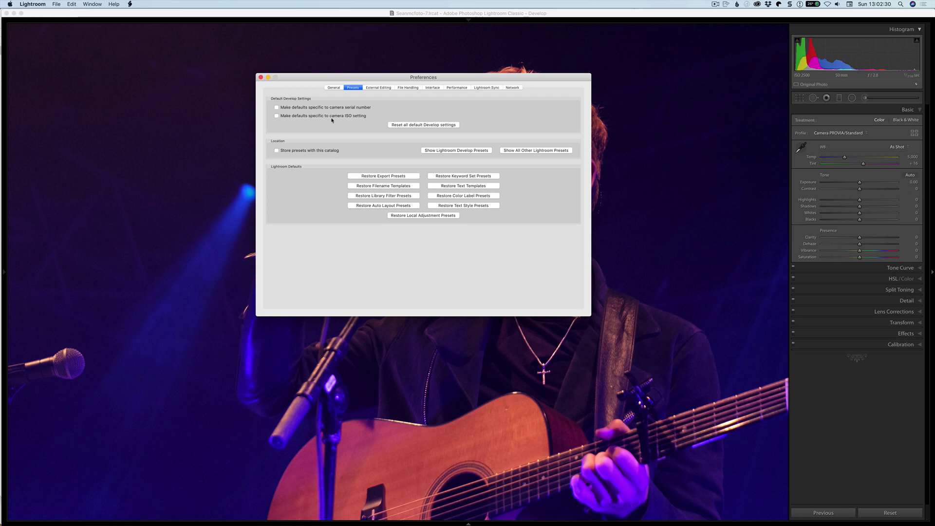
click(278, 116)
click(261, 77)
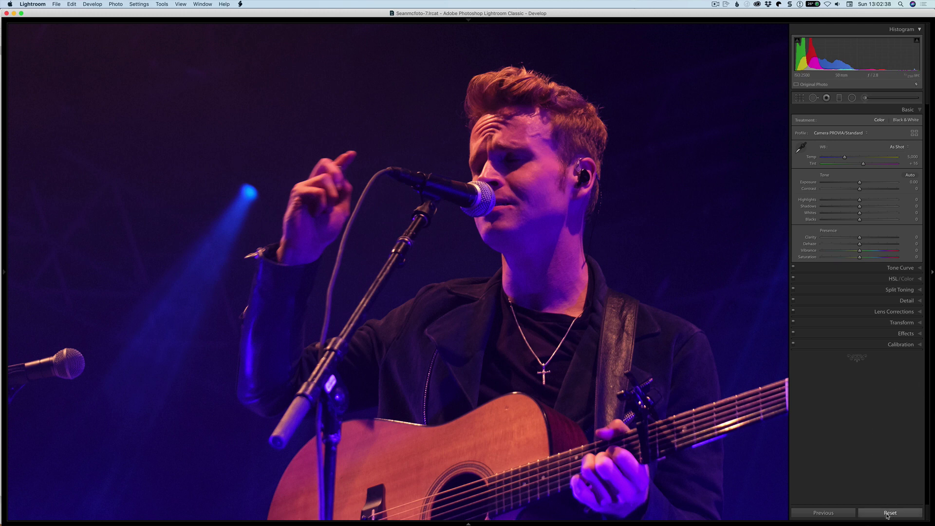
Update the Fujifilm X-T2 ISO 2500 default develop settings to this photo's current settings
key(alt)
alt+click(883, 514)
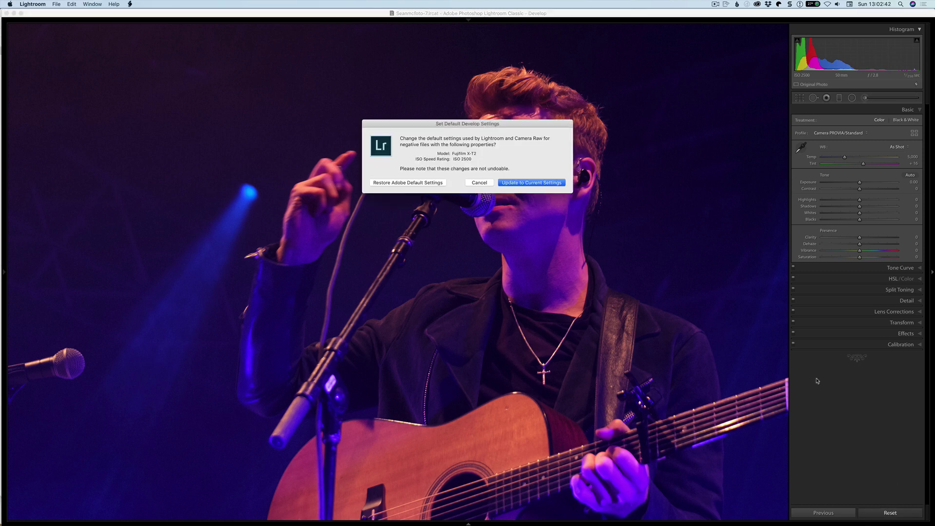
drag(471, 125, 360, 129)
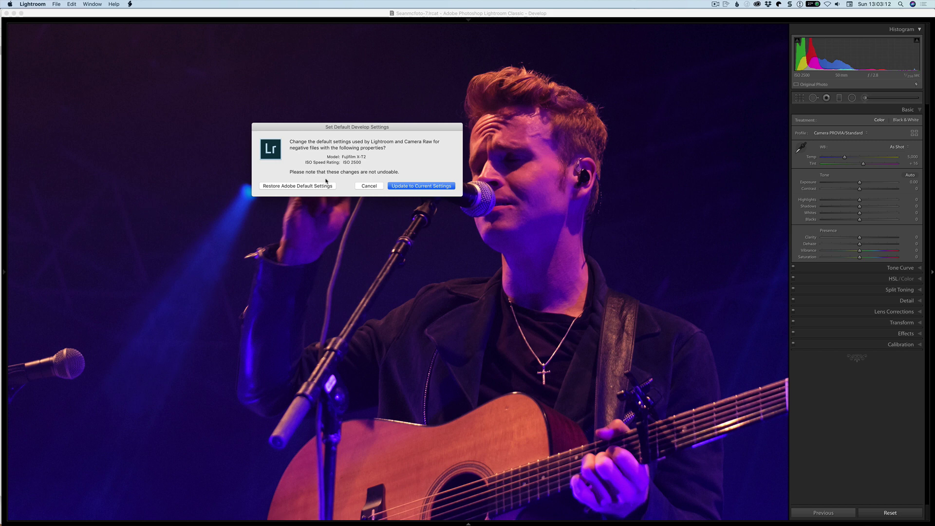
click(419, 187)
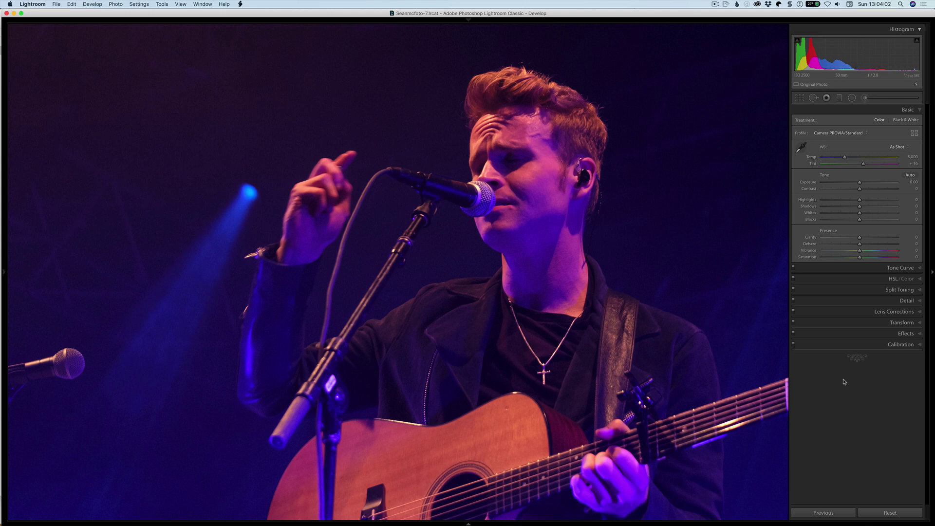
Restore Adobe's original default develop settings for Fujifilm X-T2 files at ISO 2500
key(alt)
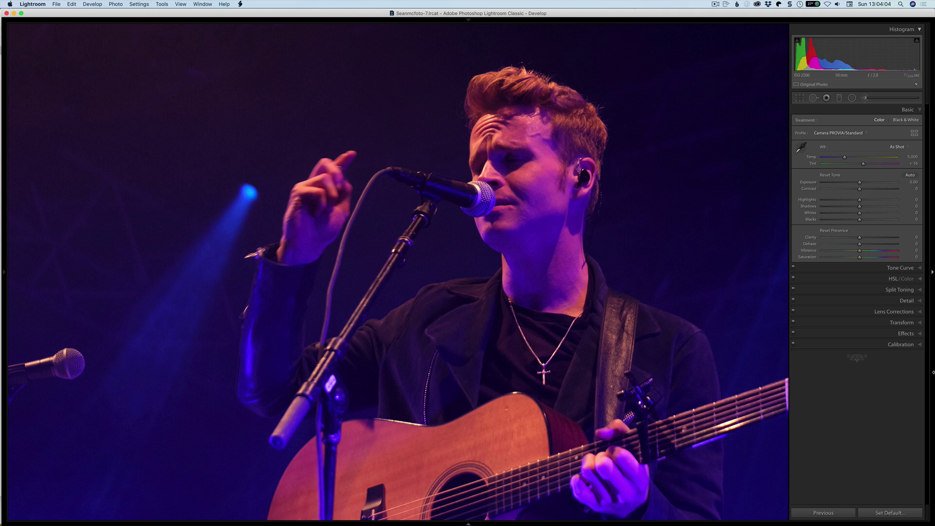
alt+click(887, 515)
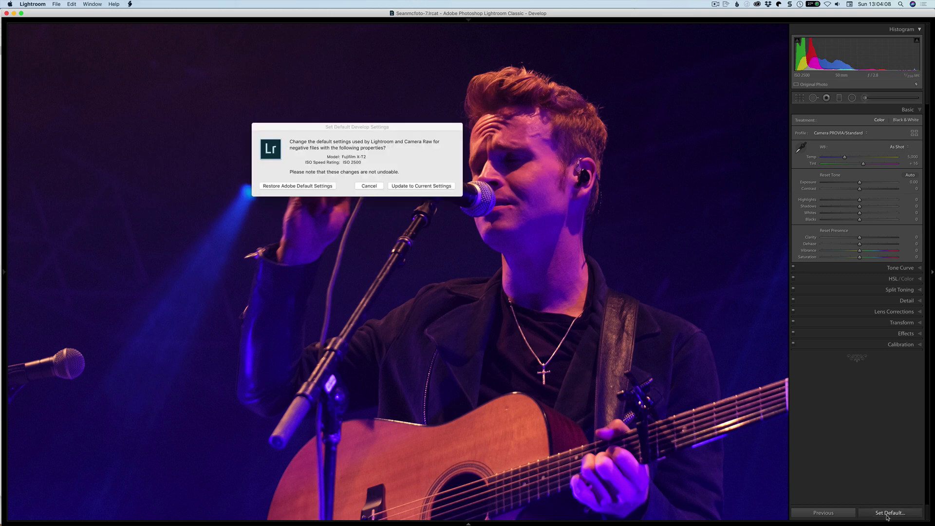
click(299, 187)
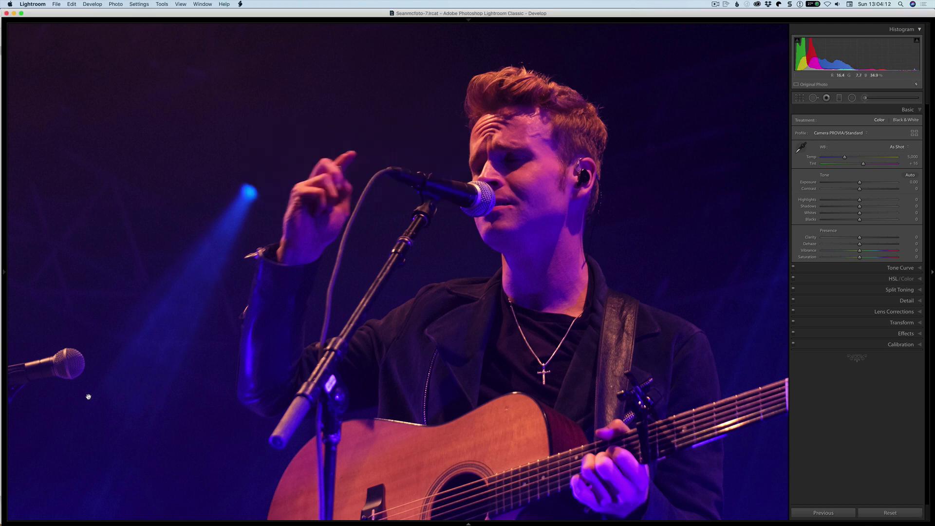